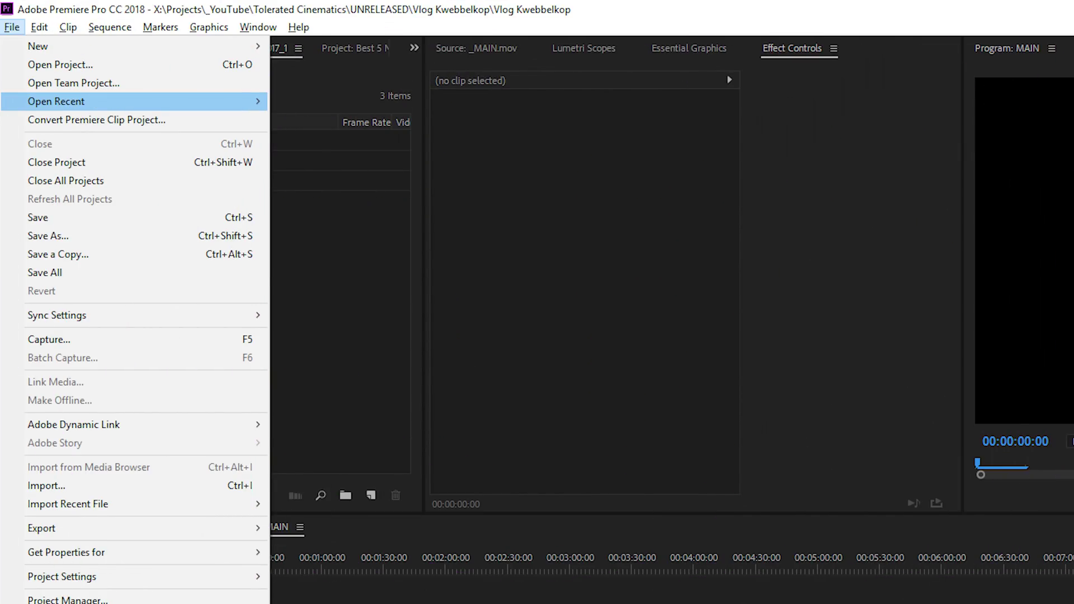
# Open the PERSONAL TUTORIAL project from the recent list and move to its lower thirds clip.
pyautogui.press('Right')
pyautogui.press('Down')
pyautogui.press('Down')
pyautogui.press('Down')
pyautogui.press('Down')
pyautogui.press('Down')
pyautogui.press('Return')
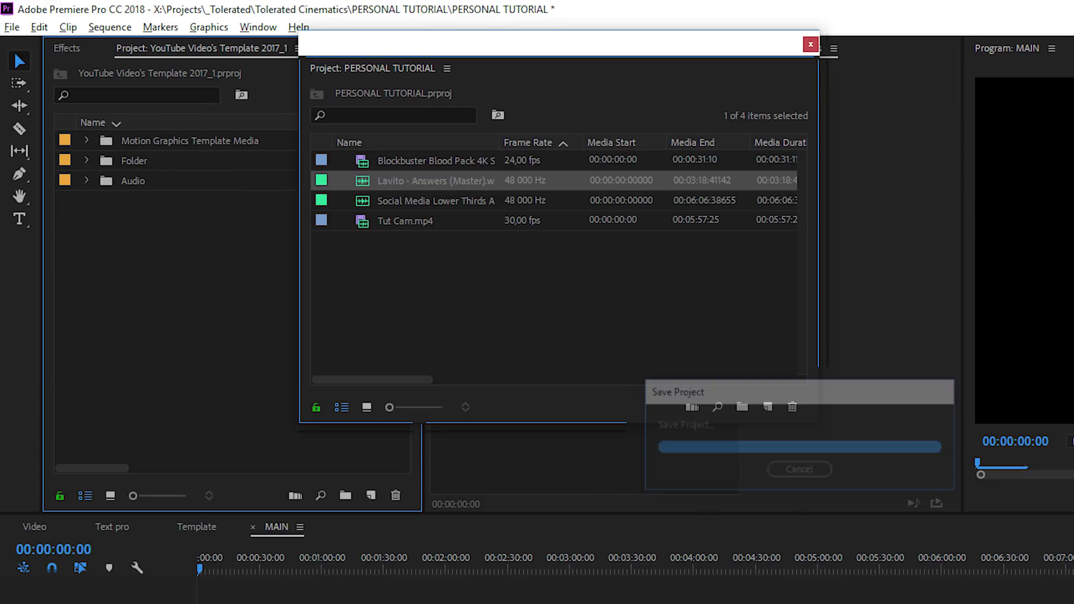
pyautogui.press('Down')
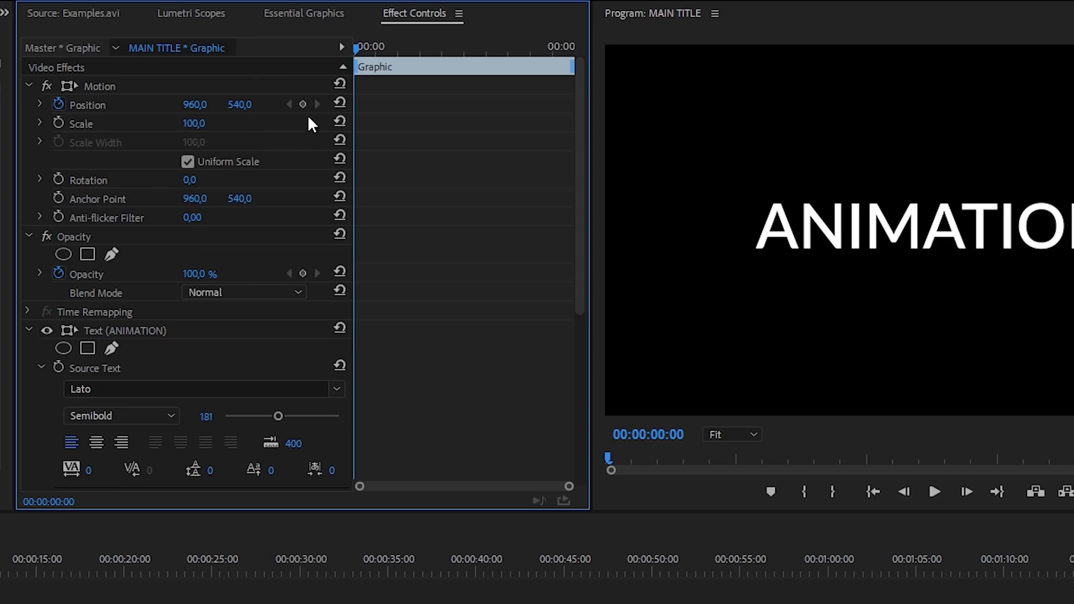
# Keyframe the title's Position Y at 1181 at 00:00 so it starts below the frame.
pyautogui.moveTo(357, 105); pyautogui.dragTo(396, 104)
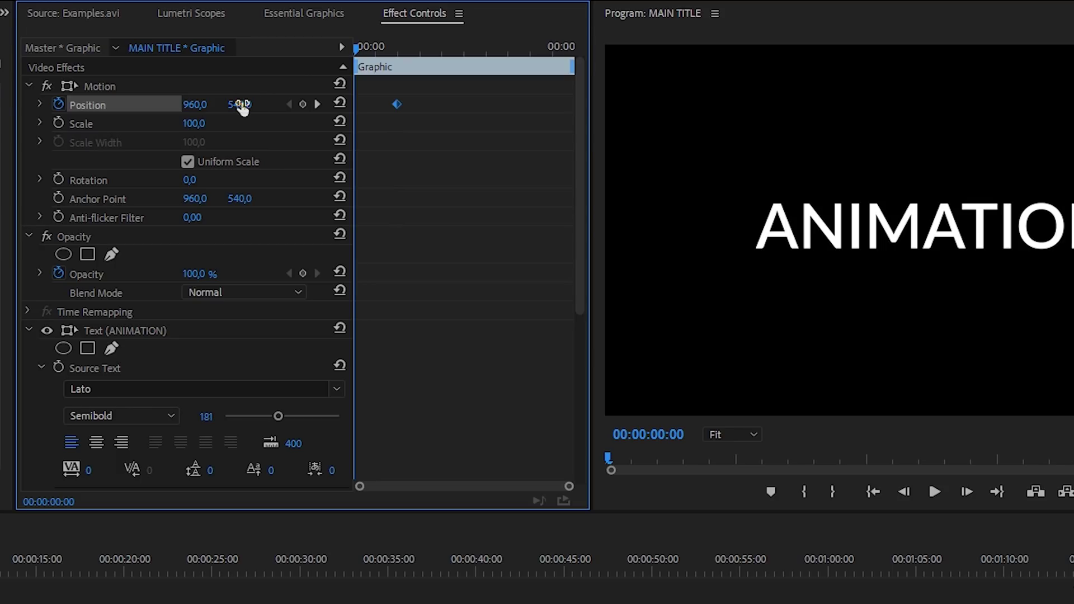
pyautogui.moveTo(239, 104); pyautogui.dragTo(854, 208)
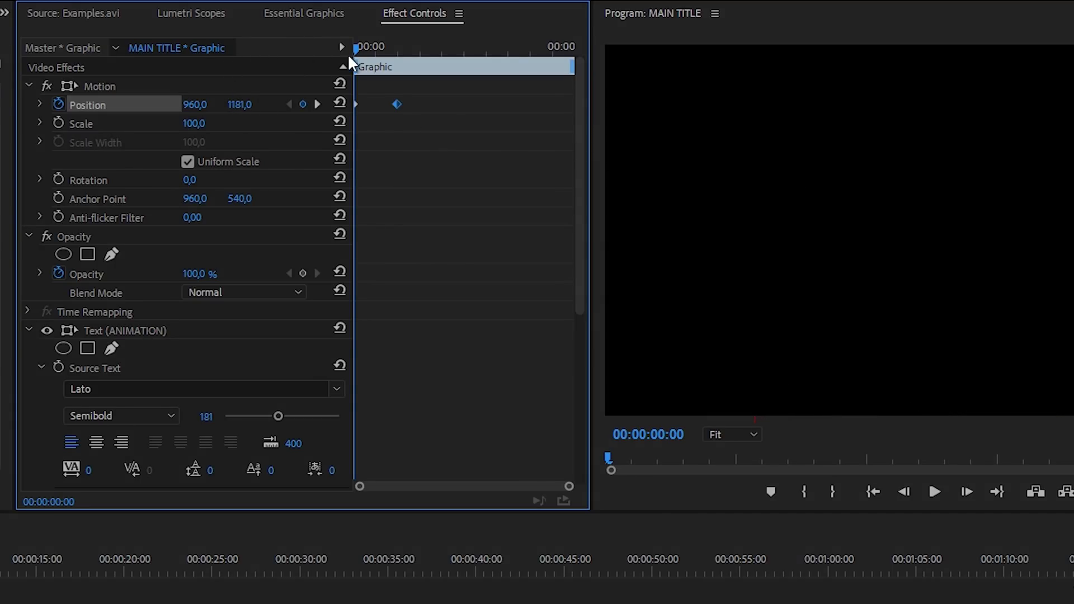
pyautogui.moveTo(354, 52); pyautogui.dragTo(463, 51)
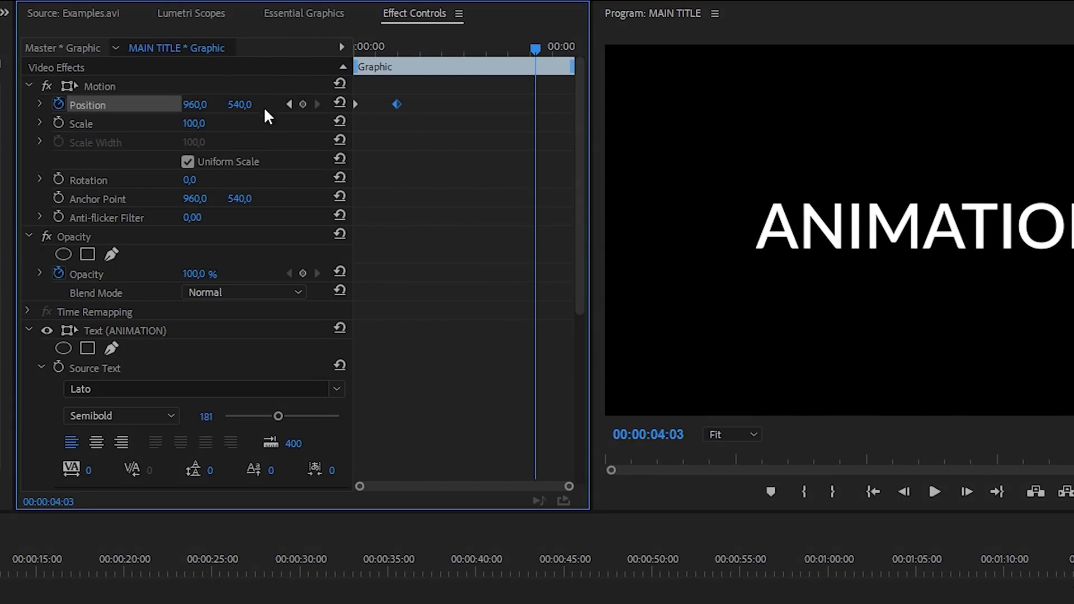
# Add an exit keyframe one frame before the clip end, raising the title above the frame, then play it back.
pyautogui.moveTo(553, 52); pyautogui.dragTo(562, 65)
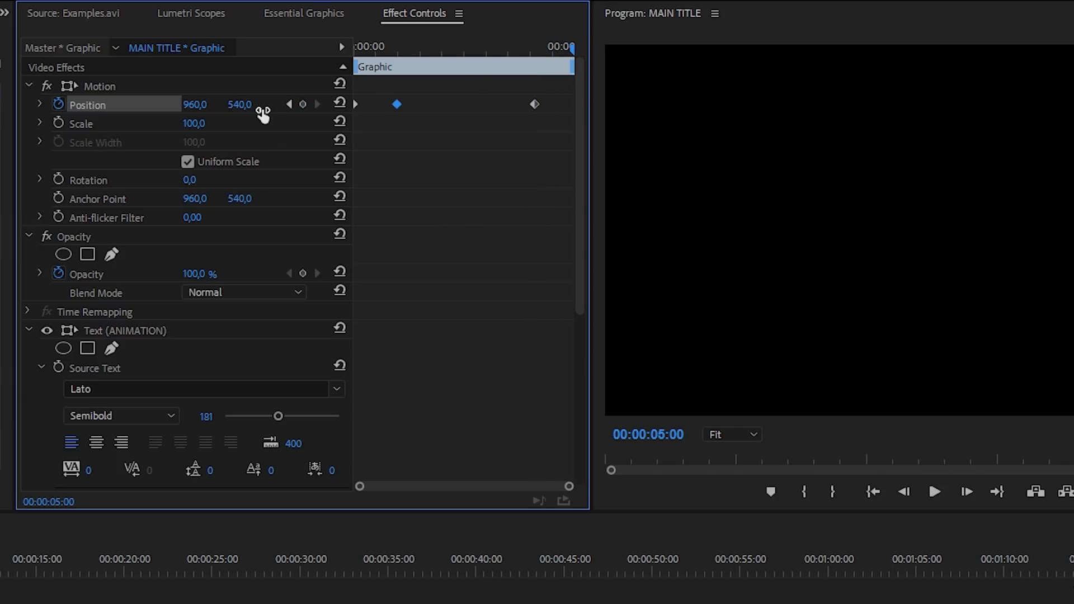
pyautogui.press('Left')
pyautogui.moveTo(263, 114); pyautogui.dragTo(33, 118)
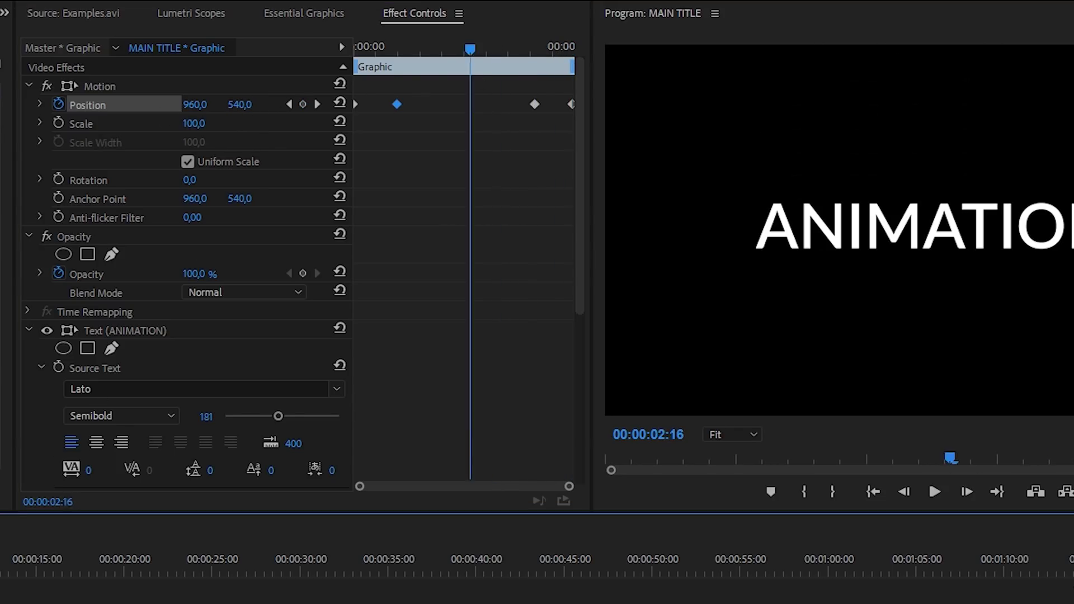
pyautogui.press('Home')
pyautogui.press('space')
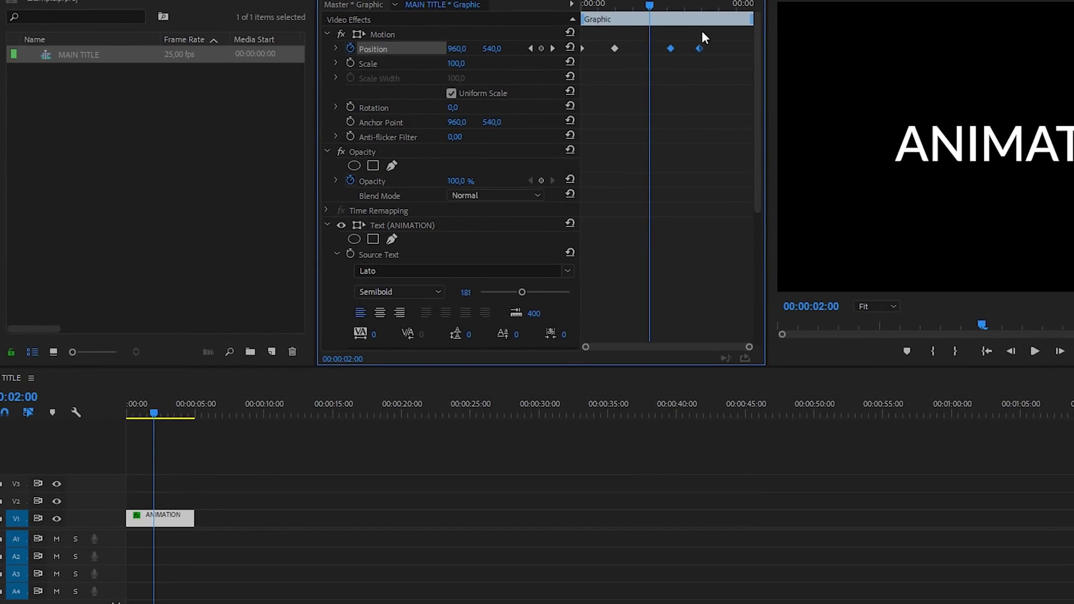
# Trim the ANIMATION clip to end at its last keyframe and set a 00:00:00:12 intro duration.
pyautogui.click(698, 5)
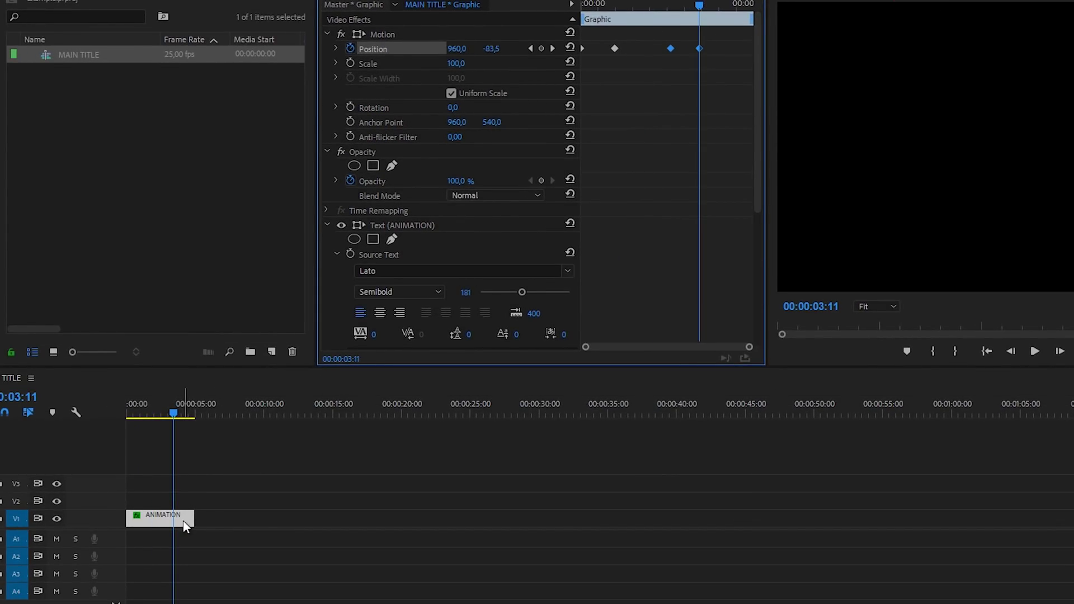
pyautogui.moveTo(184, 526); pyautogui.dragTo(173, 527)
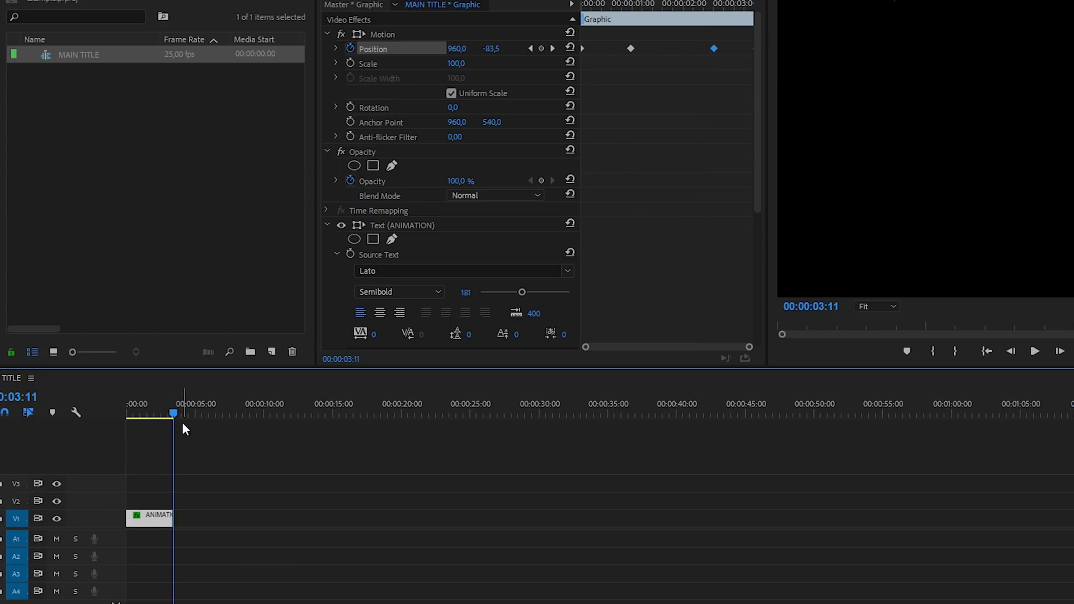
pyautogui.moveTo(171, 412)
pyautogui.mouseDown()
pyautogui.moveTo(133, 418)
pyautogui.moveTo(174, 428)
pyautogui.mouseUp()
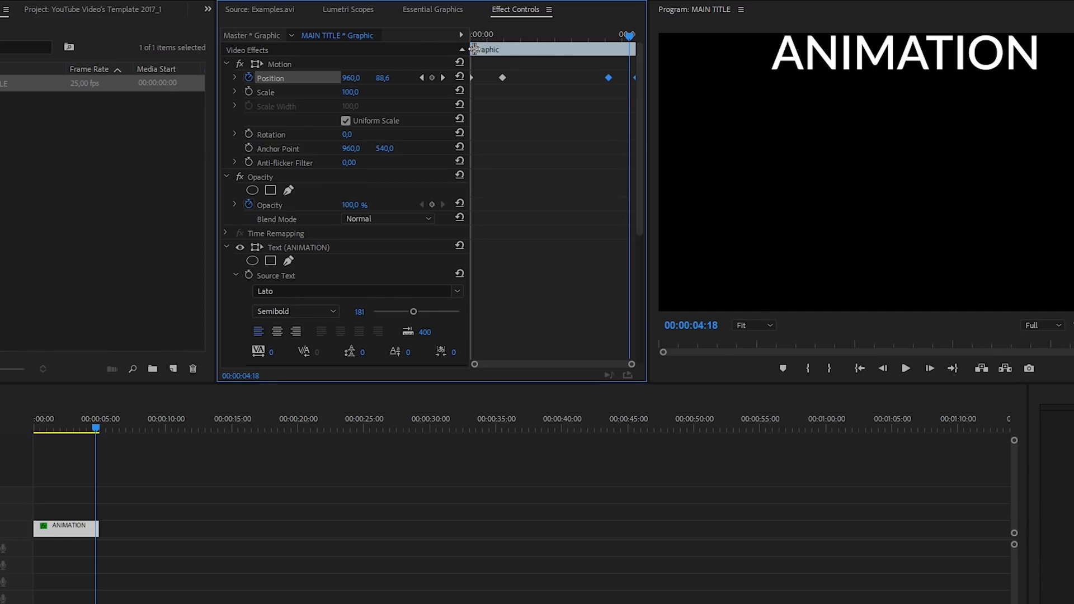
pyautogui.moveTo(474, 50); pyautogui.dragTo(507, 51)
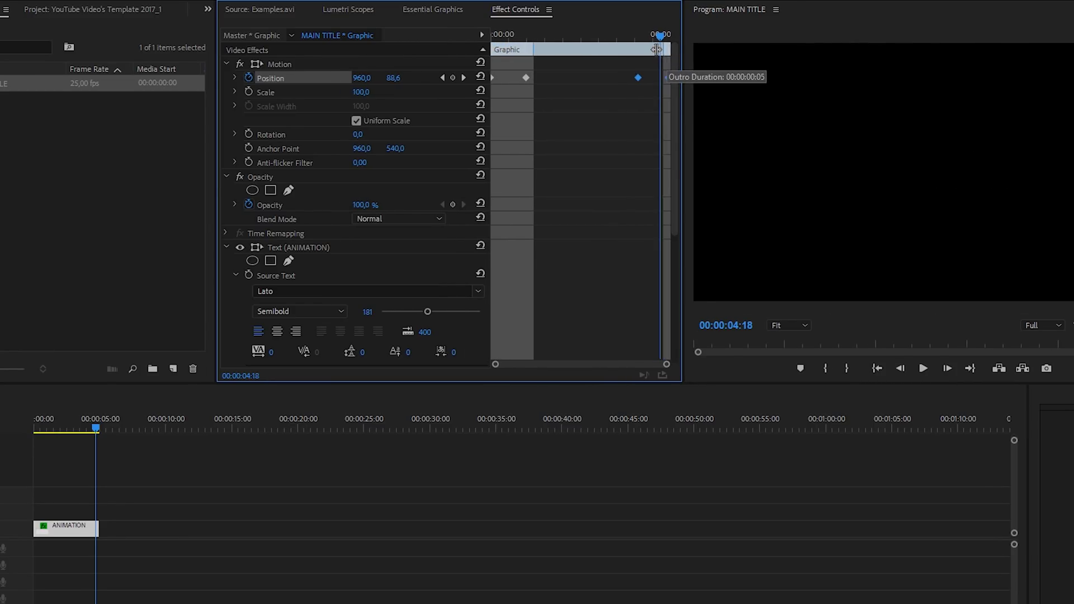
# Set a 00:00:00:05 outro, then test by lengthening and shortening the clip to about 3 seconds.
pyautogui.moveTo(670, 49); pyautogui.dragTo(632, 49)
pyautogui.click(109, 514)
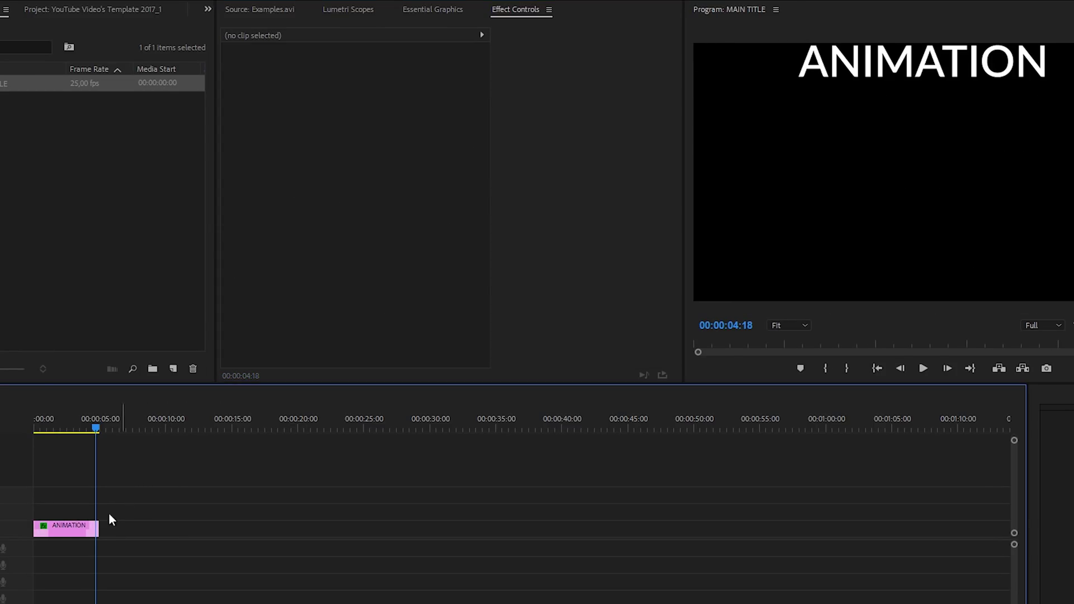
pyautogui.moveTo(95, 529); pyautogui.dragTo(207, 528)
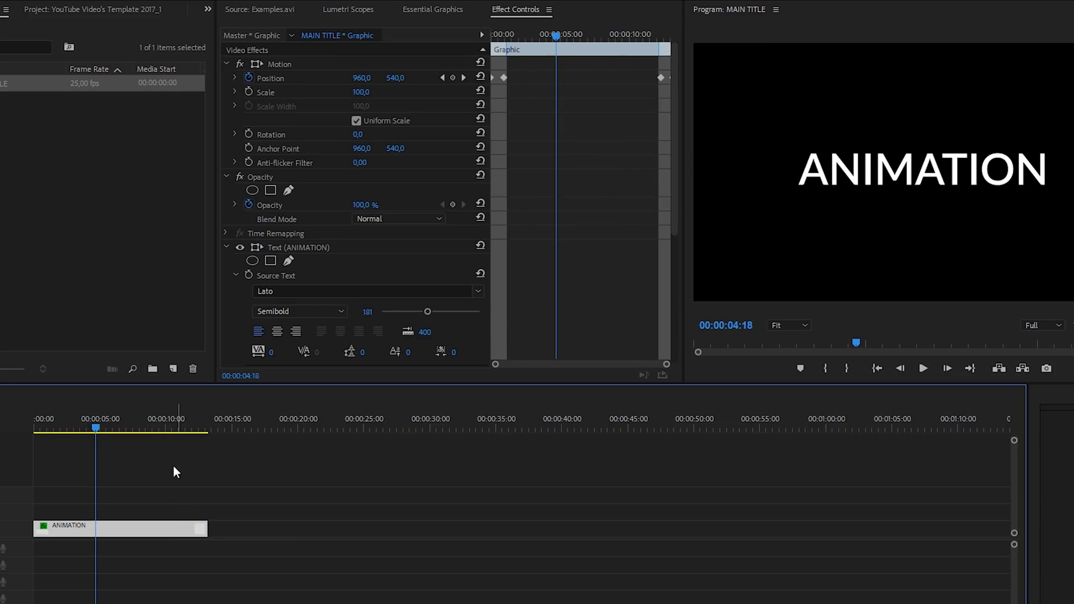
pyautogui.hotkey('ctrl', 'z')
pyautogui.hotkey('ctrl', 'z')
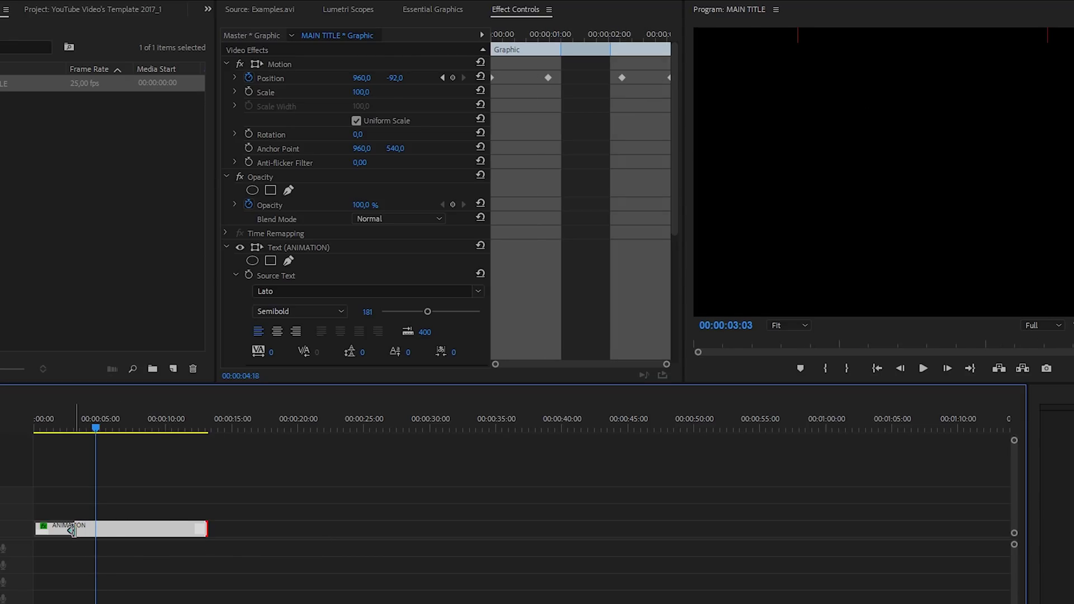
pyautogui.moveTo(67, 424); pyautogui.dragTo(3, 435)
pyautogui.press('space')
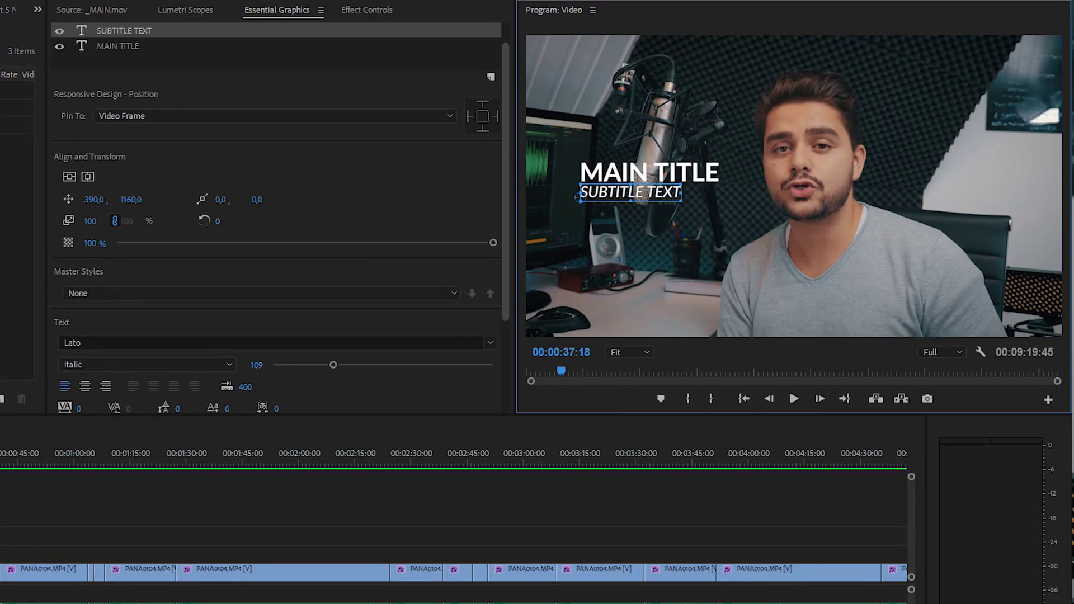
# Pin SUBTITLE TEXT to an edge of MAIN TITLE and move MAIN TITLE to confirm the subtitle follows.
pyautogui.scroll(2, 280, 224)
pyautogui.click(140, 143)
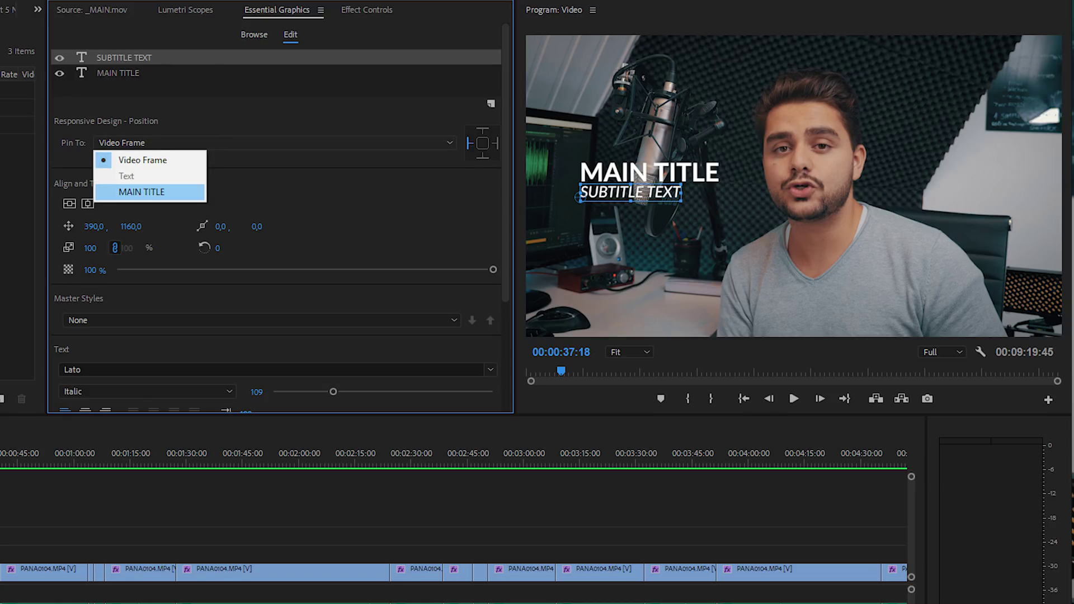
pyautogui.click(141, 192)
pyautogui.moveTo(94, 226); pyautogui.dragTo(68, 226)
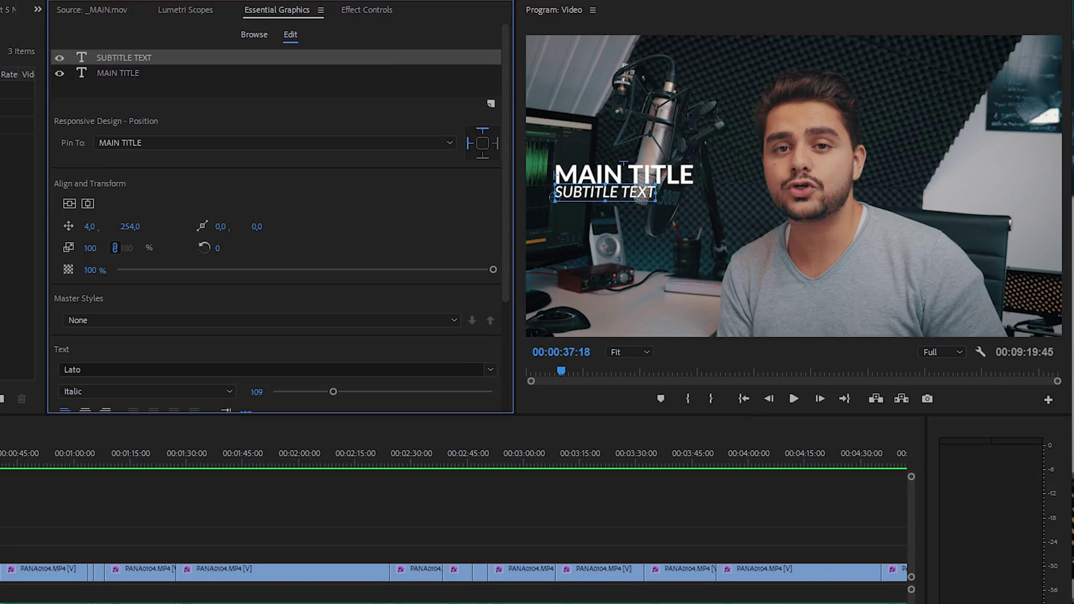
pyautogui.click(118, 72)
pyautogui.moveTo(621, 174); pyautogui.dragTo(635, 101)
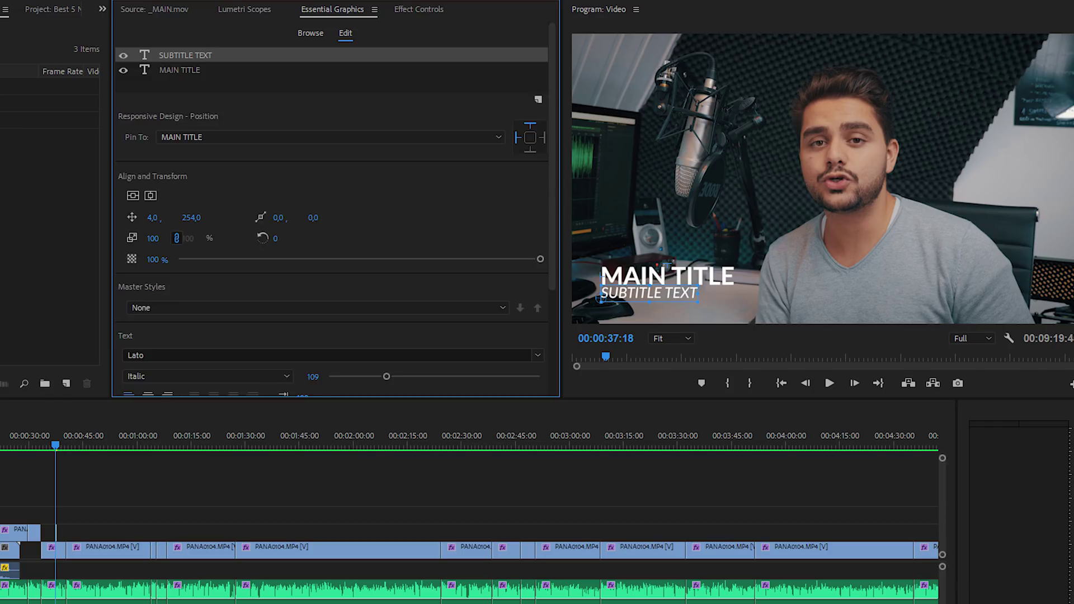
# Select both the MAIN TITLE and SUBTITLE TEXT layers with Ctrl+A.
pyautogui.hotkey('ctrl', 'a')
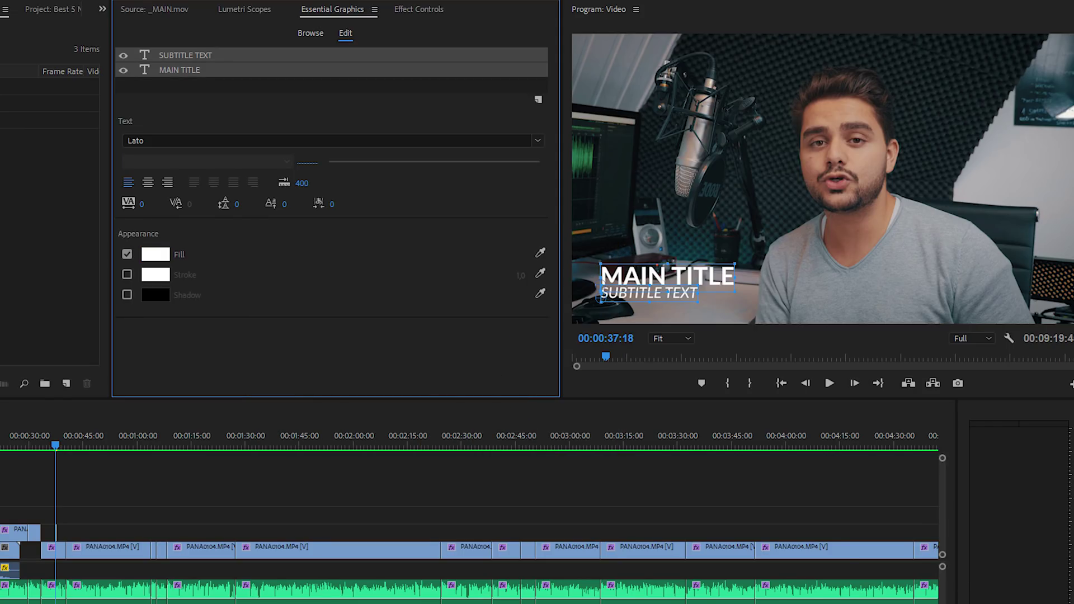